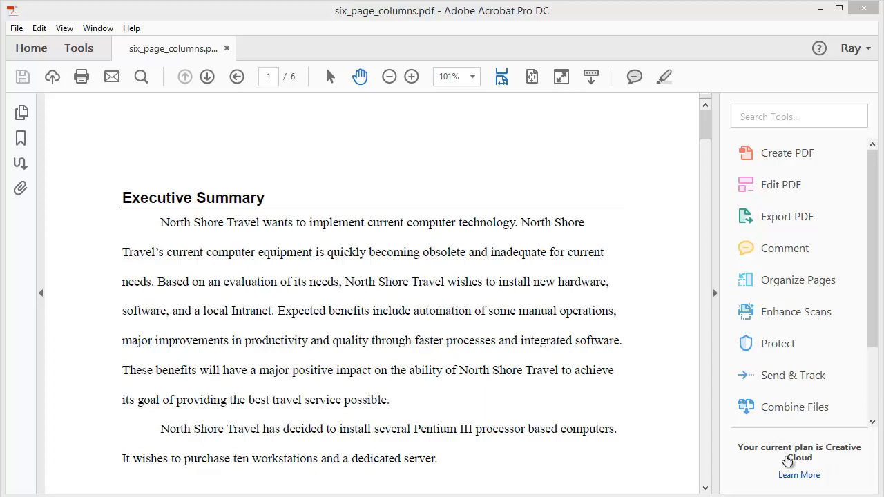
# View the PDF's page thumbnails in Organize Pages to check its layout of text, columns and images, and close the view.
pyautogui.click(779, 289)
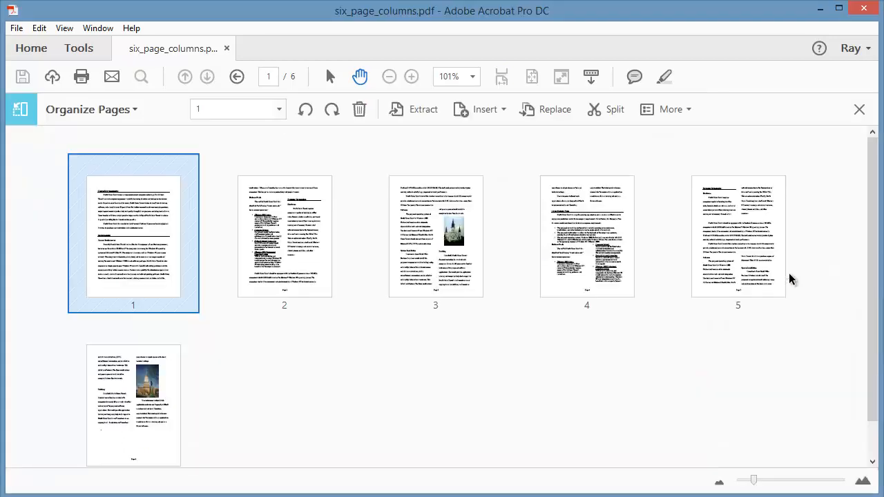
pyautogui.moveTo(118, 374)
pyautogui.moveTo(268, 290)
pyautogui.click(859, 110)
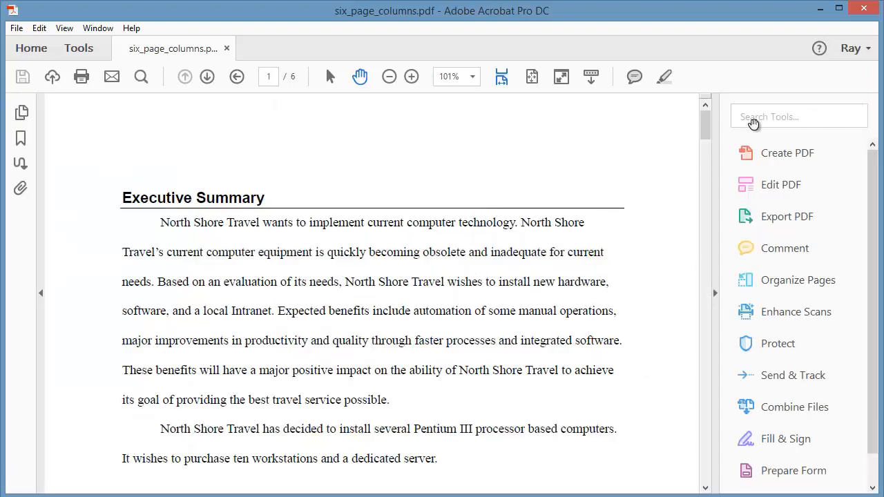
# Start exporting the PDF as a Word Document and open the bates_finish folder as the save location.
pyautogui.click(18, 26)
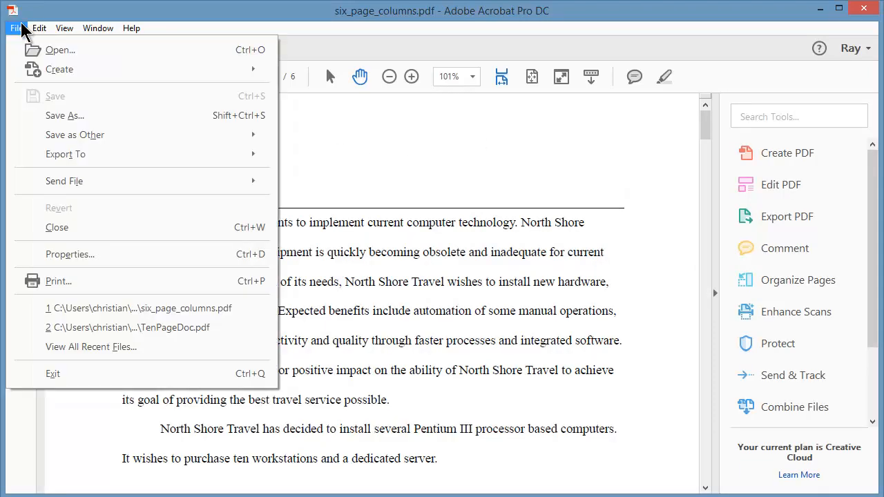
pyautogui.moveTo(66, 155)
pyautogui.moveTo(387, 159)
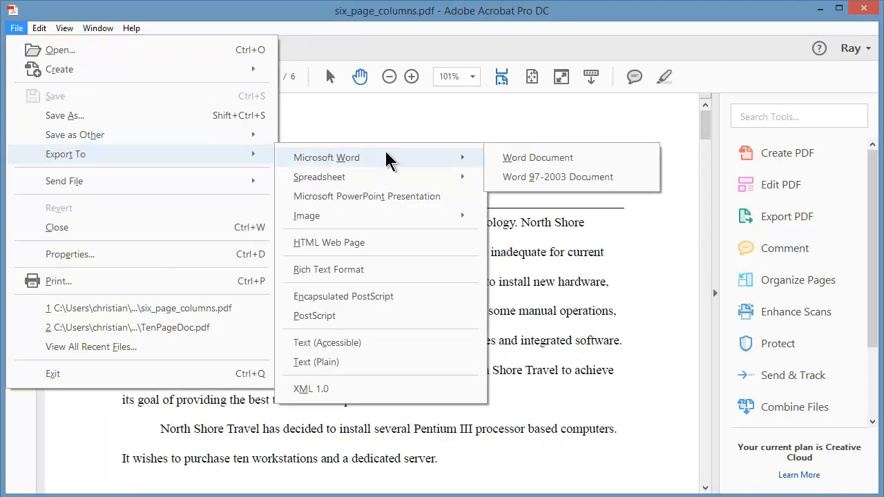
pyautogui.moveTo(375, 182)
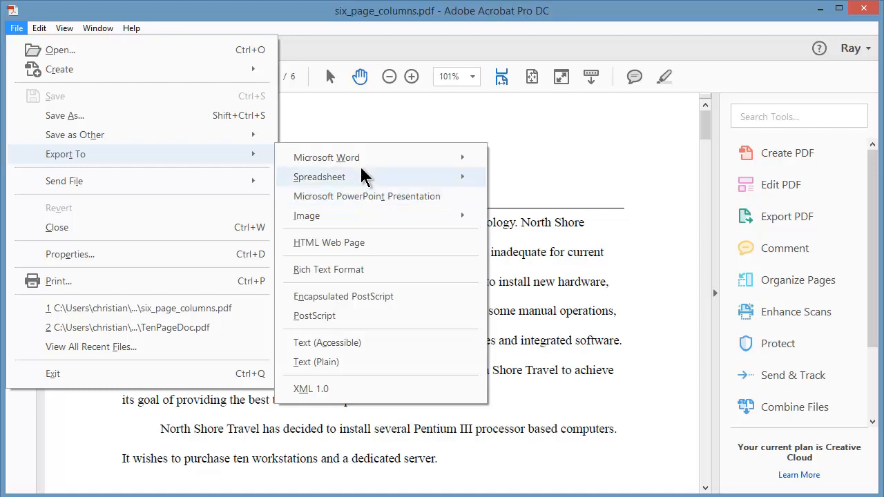
pyautogui.click(535, 157)
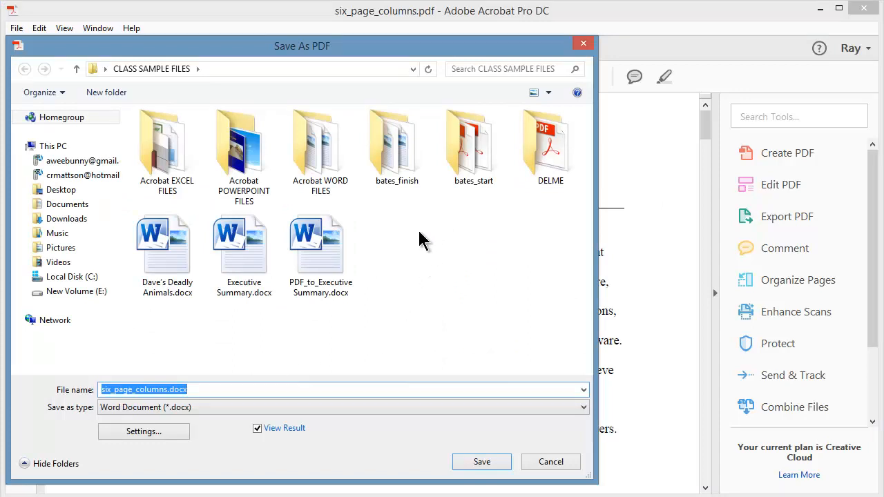
pyautogui.doubleClick(404, 154)
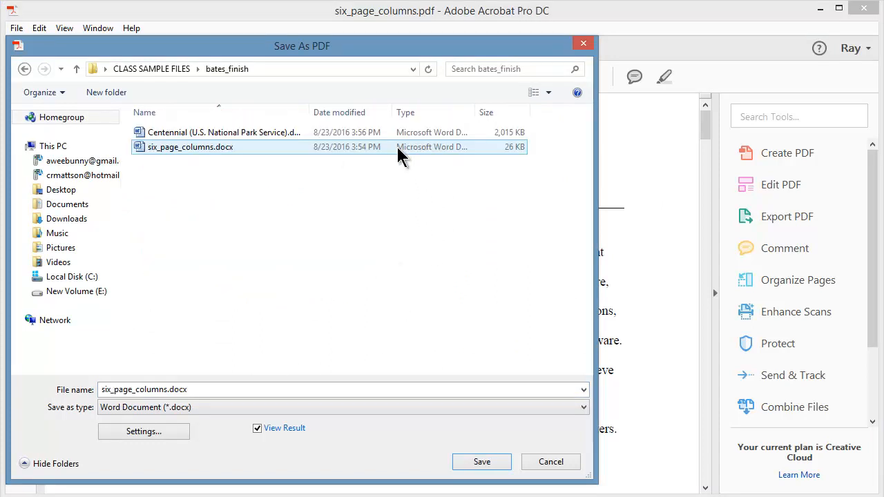
# Delete six_page_columns.docx and the Centennial (U.S. National Park Service) Word file from the bates_finish folder.
pyautogui.click(197, 134)
pyautogui.click(198, 153)
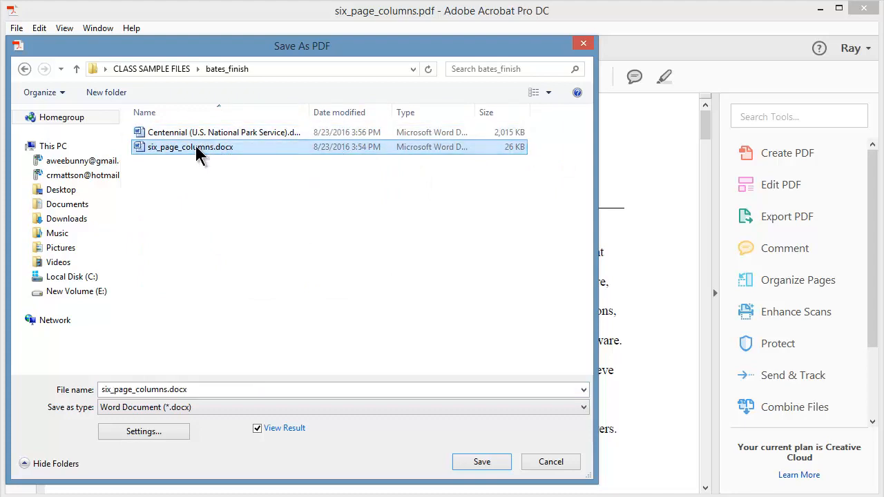
pyautogui.click(194, 171)
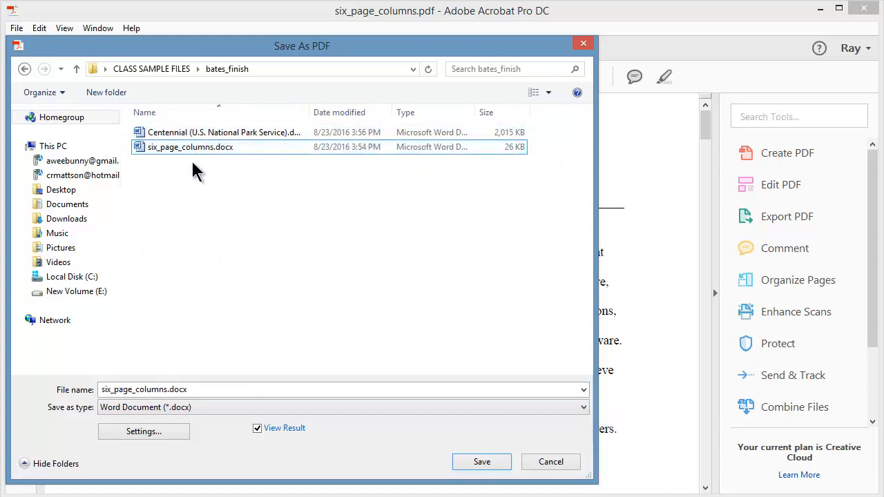
pyautogui.click(213, 152)
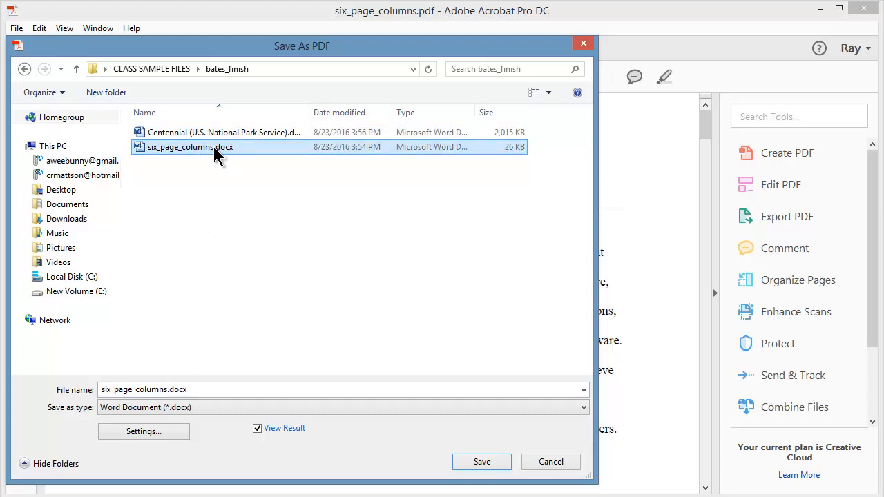
pyautogui.press('Delete')
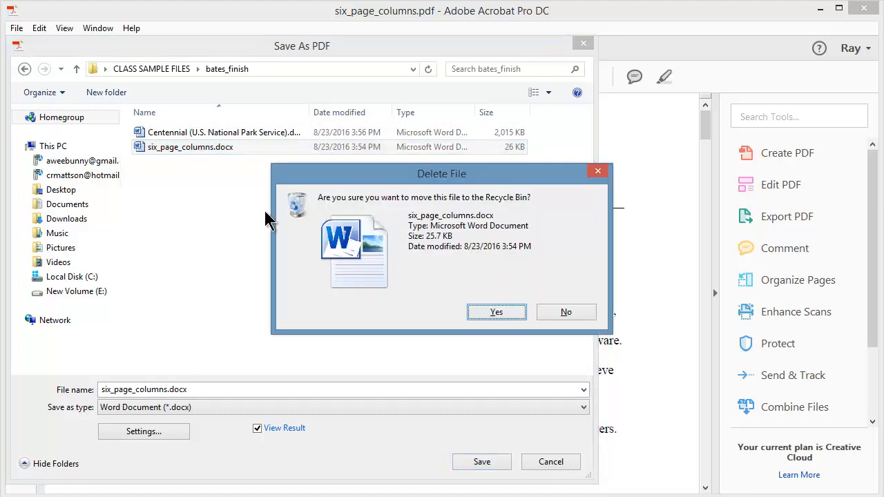
pyautogui.click(486, 314)
pyautogui.click(216, 131)
pyautogui.press('Delete')
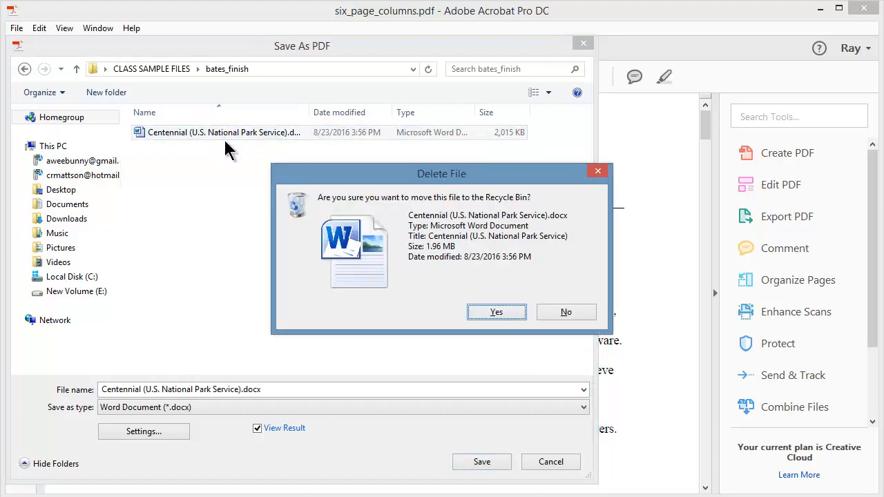
pyautogui.click(490, 315)
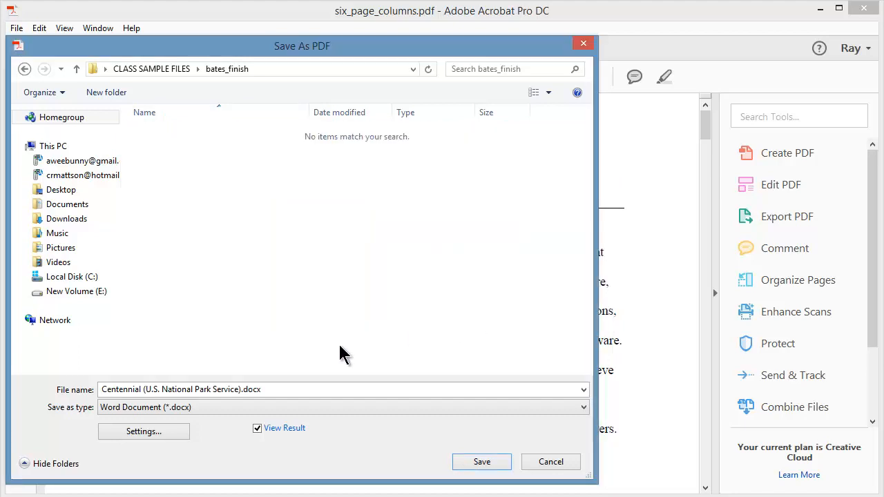
# Name the export six_page_word, set its layout to Retain Flowing Text, and save it as a Word document.
pyautogui.tripleClick(142, 390)
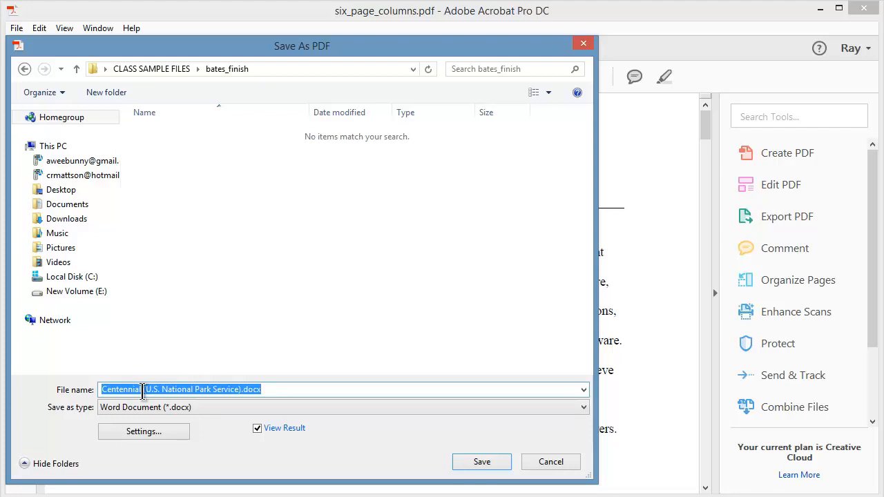
pyautogui.write('six_page_word')
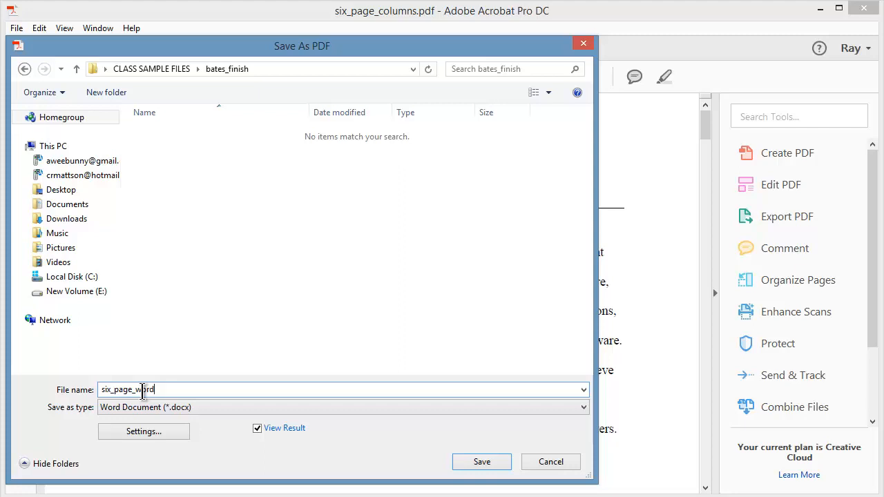
pyautogui.click(133, 430)
pyautogui.click(199, 188)
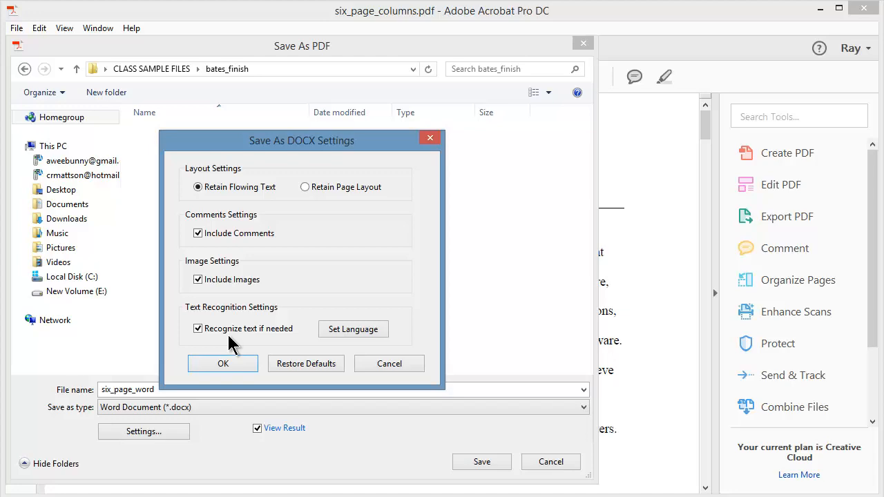
pyautogui.click(230, 362)
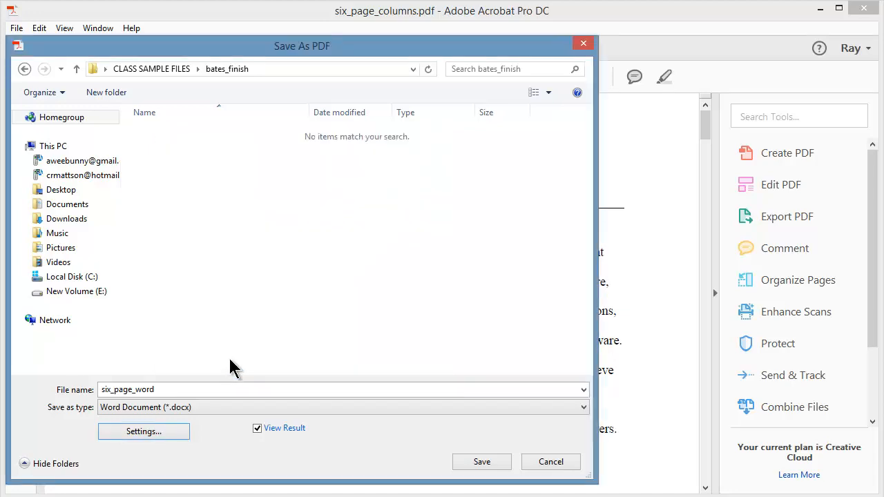
pyautogui.click(479, 461)
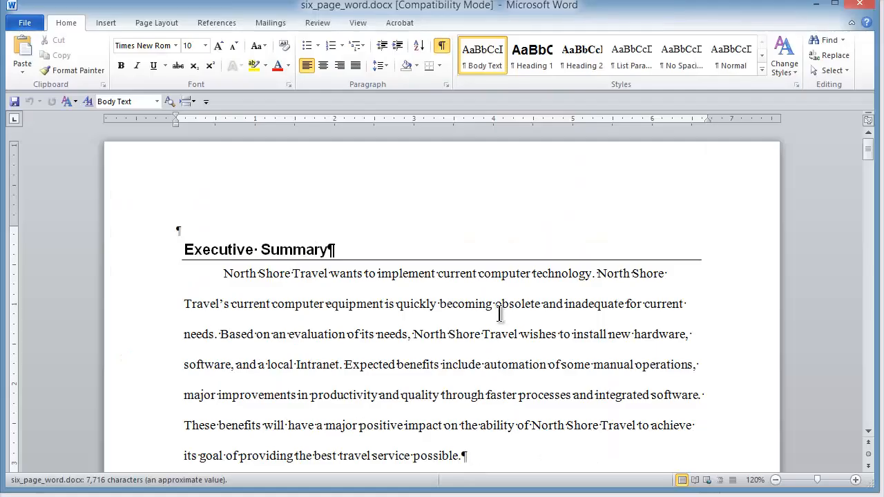
# Look through the exported six_page_word.docx in Word to check its columns, images and footers against the PDF.
pyautogui.scroll(-15, 500, 292)
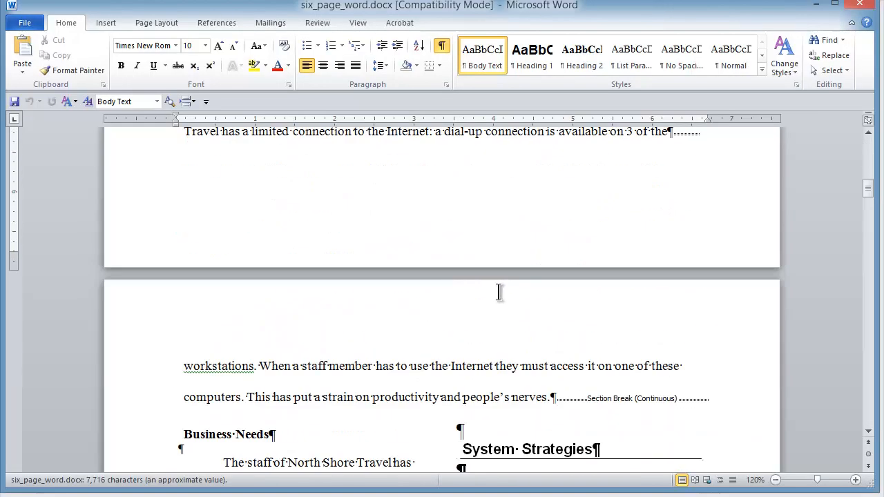
pyautogui.scroll(-15, 499, 292)
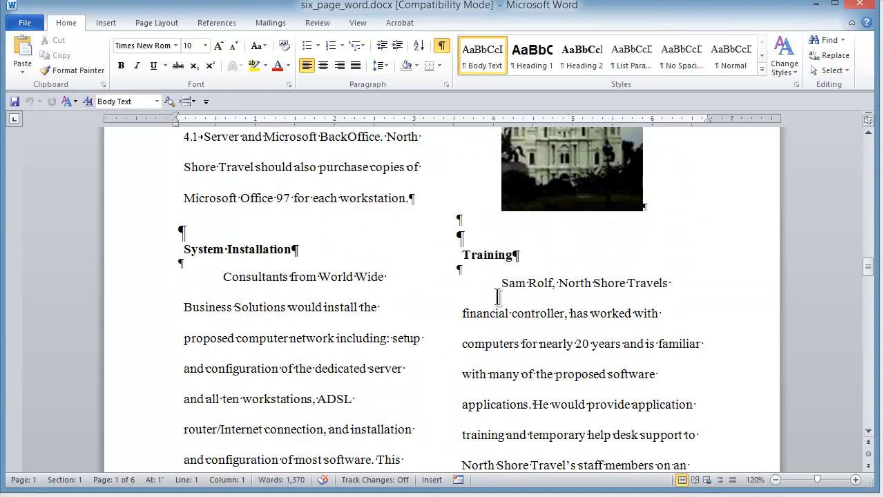
pyautogui.scroll(-20, 497, 297)
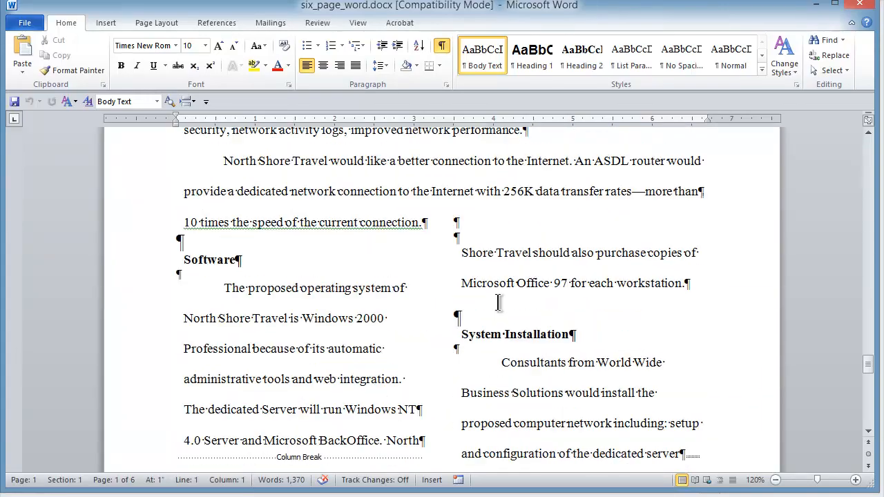
pyautogui.scroll(-15, 498, 303)
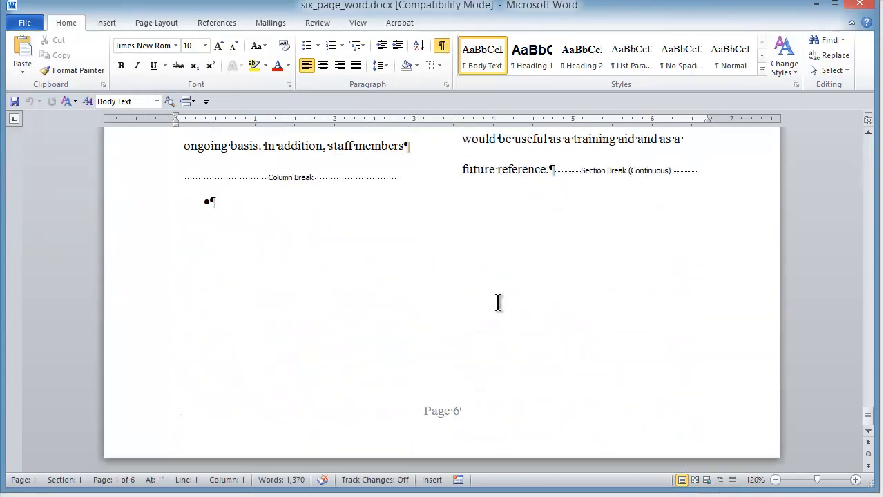
pyautogui.scroll(15, 498, 302)
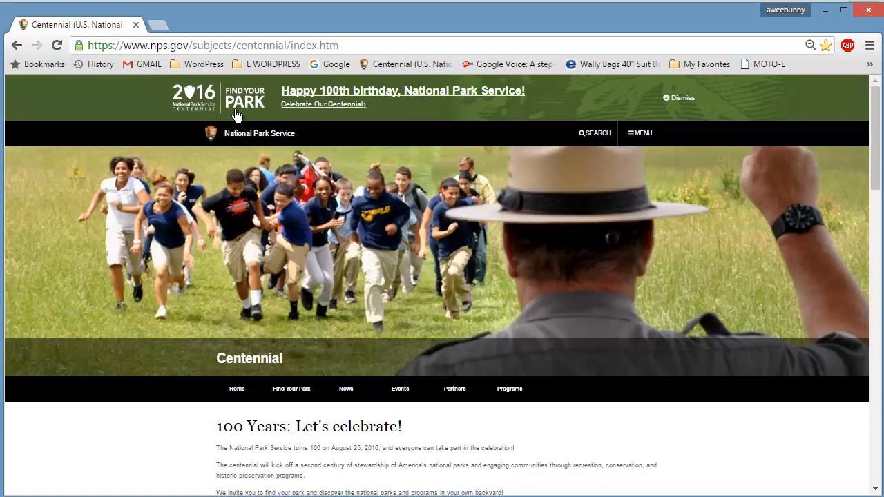
# Copy the web address of the National Park Service Centennial page from Chrome and switch back to Acrobat.
pyautogui.scroll(-9, 457, 197)
pyautogui.scroll(-10, 461, 205)
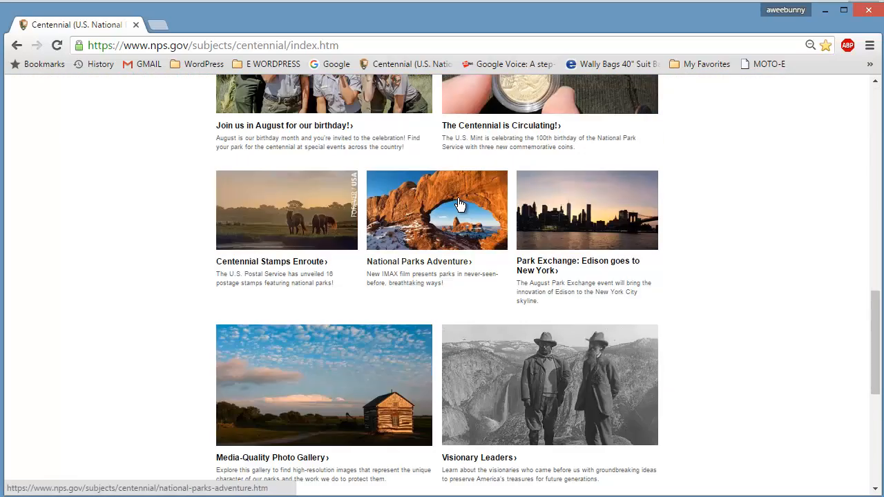
pyautogui.scroll(10, 461, 205)
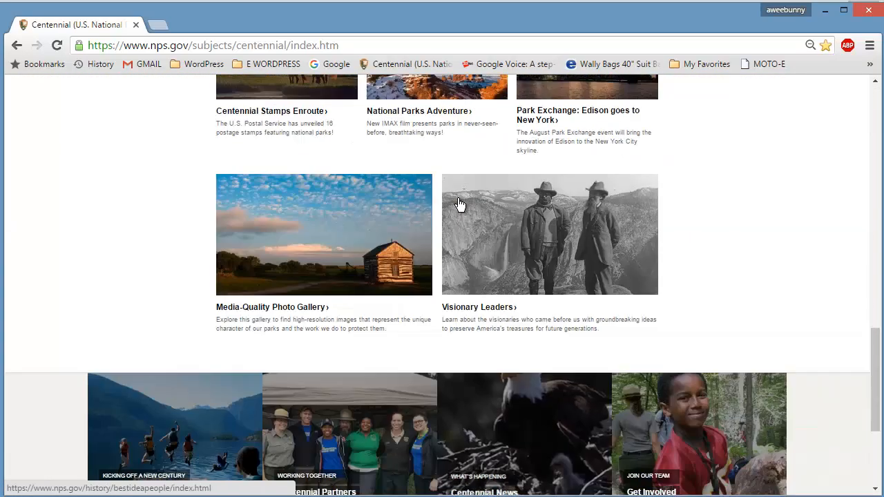
pyautogui.scroll(5, 460, 205)
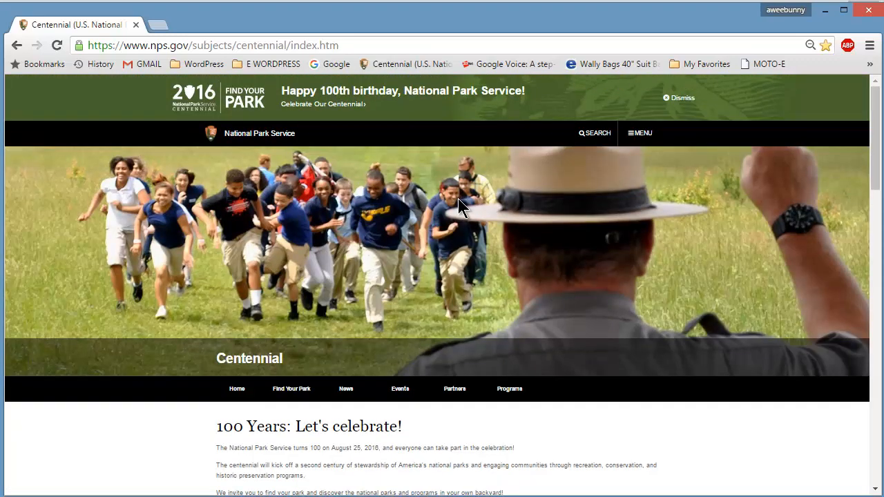
pyautogui.click(197, 46)
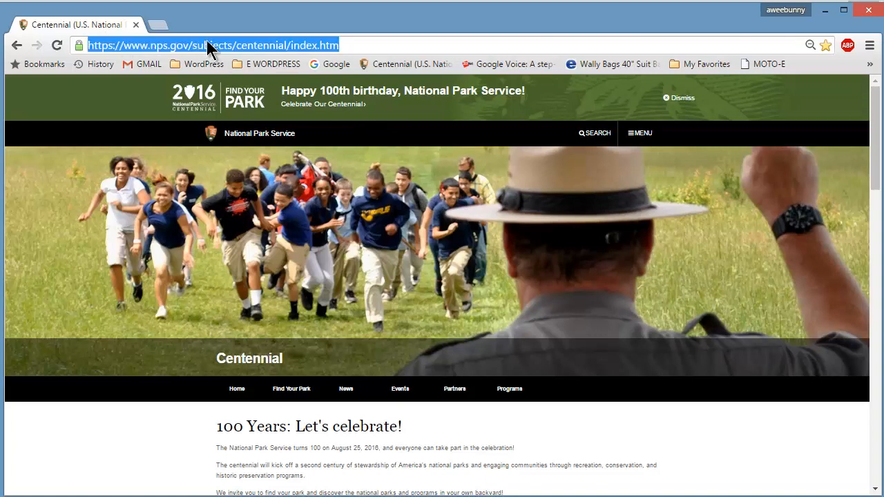
pyautogui.rightClick(207, 45)
pyautogui.click(235, 92)
pyautogui.hotkey('alt', 'Tab')
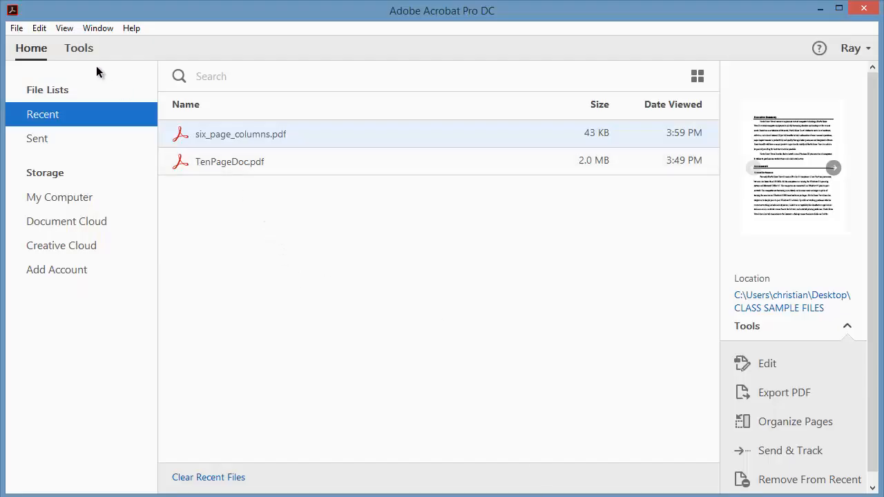
pyautogui.click(17, 28)
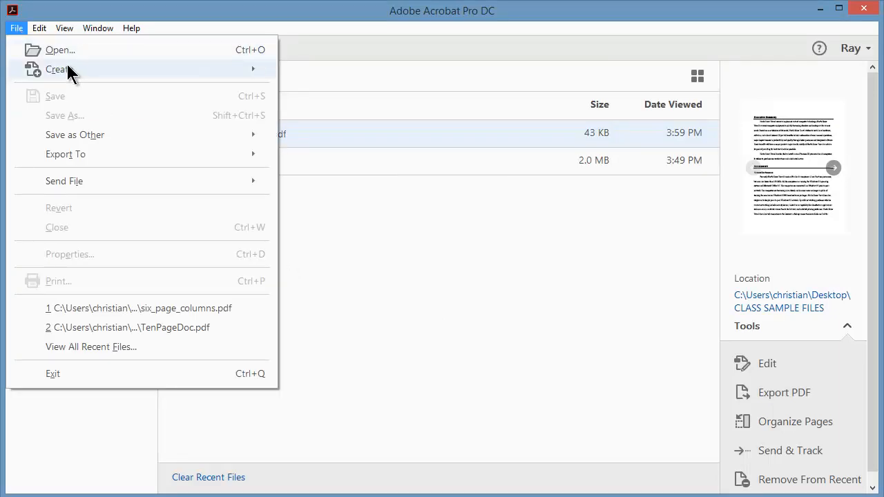
pyautogui.moveTo(68, 63)
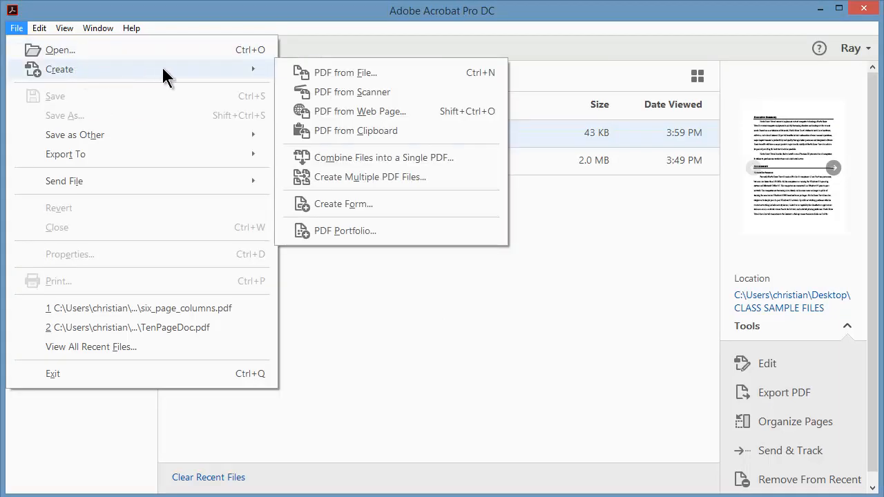
pyautogui.click(359, 112)
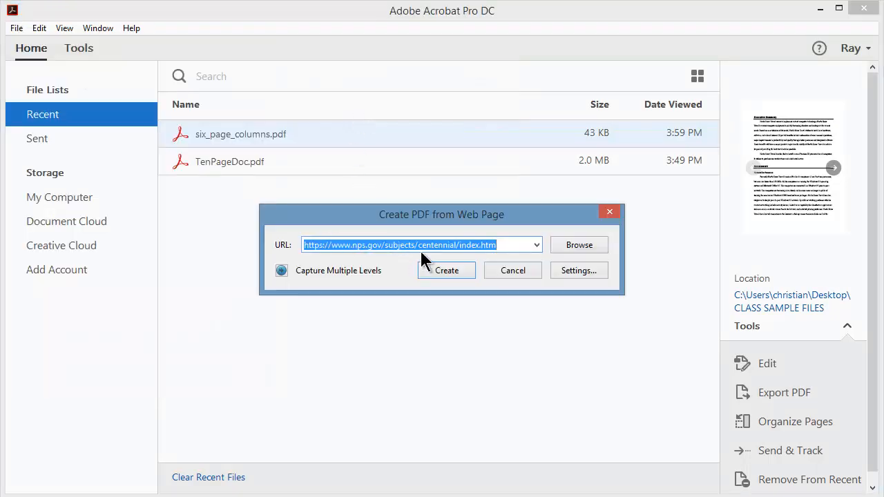
pyautogui.click(449, 274)
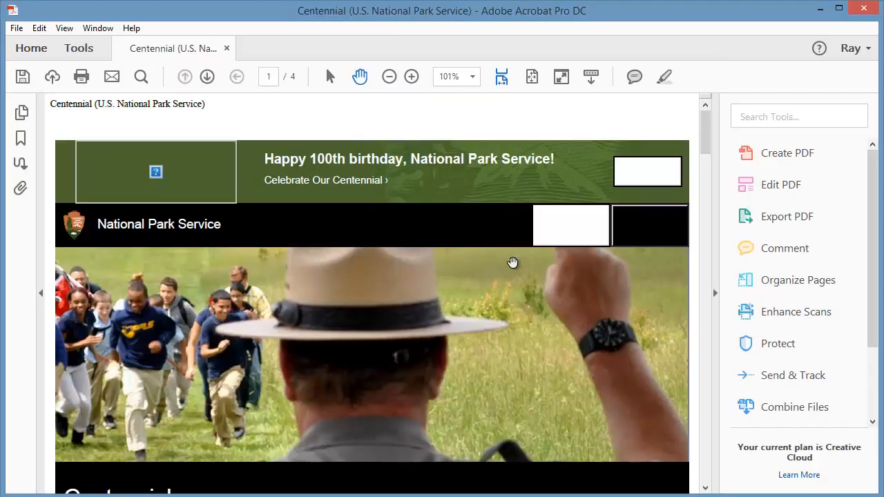
# Export the captured web page PDF as a Word document named Centennial (U.S. National Park Service).docx in the bates_finish folder.
pyautogui.click(16, 29)
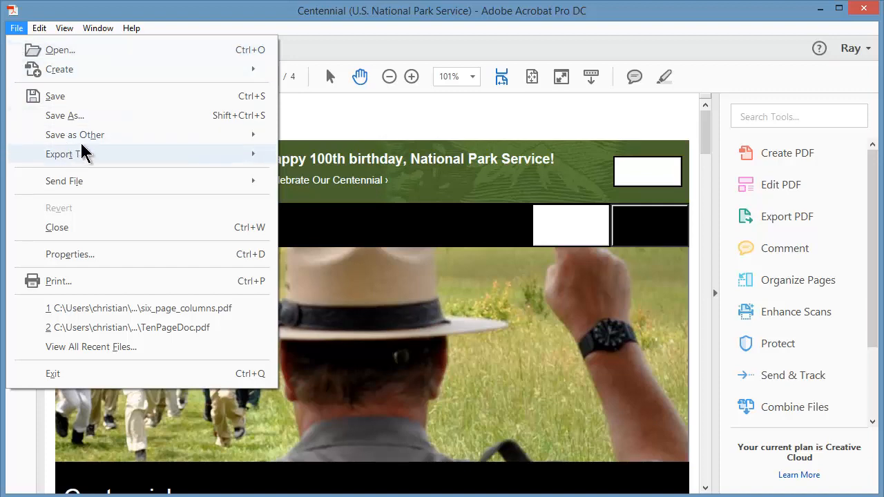
pyautogui.moveTo(251, 157)
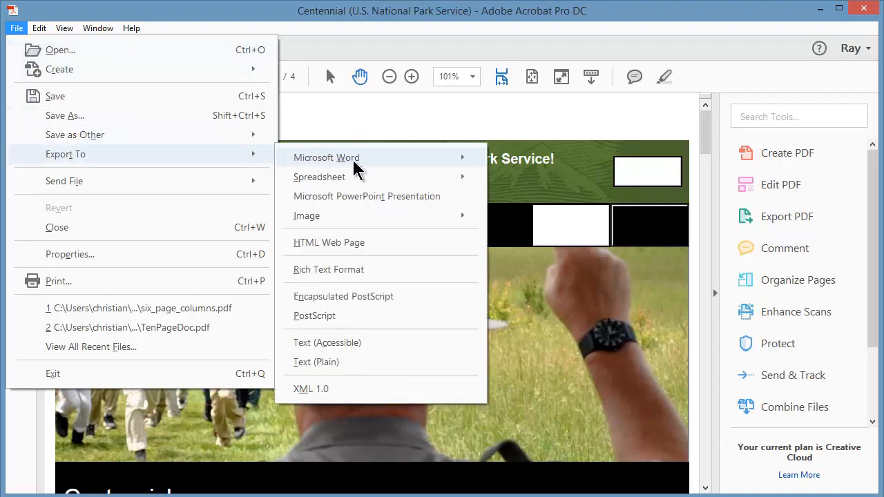
pyautogui.moveTo(353, 166)
pyautogui.click(531, 157)
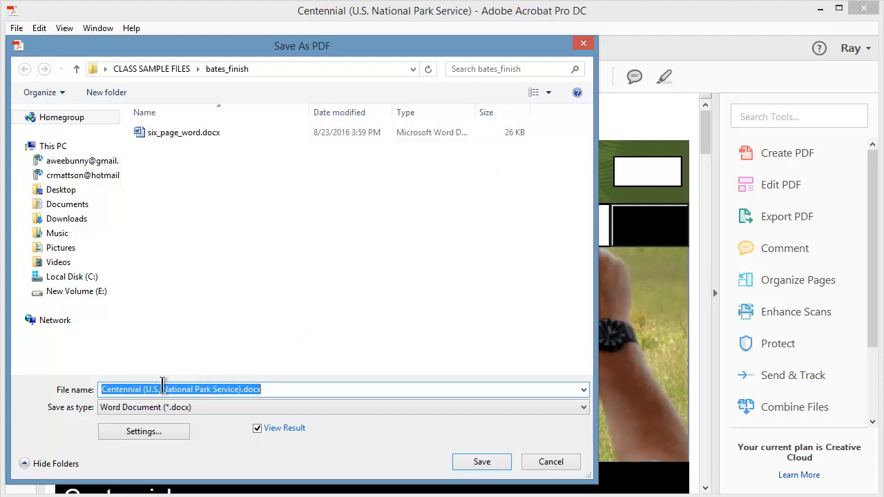
pyautogui.click(484, 465)
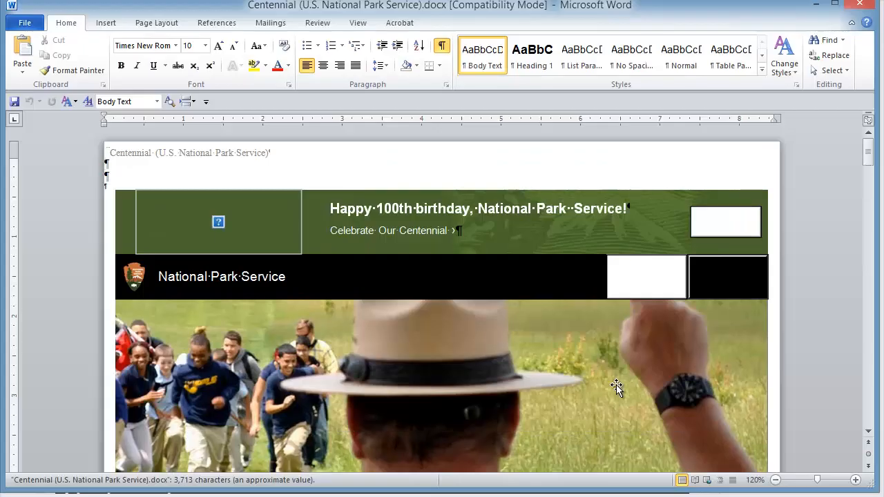
# Look through all pages of the exported Centennial Word document to check its images, headings, columns and footers, and close Word.
pyautogui.scroll(-4, 570, 366)
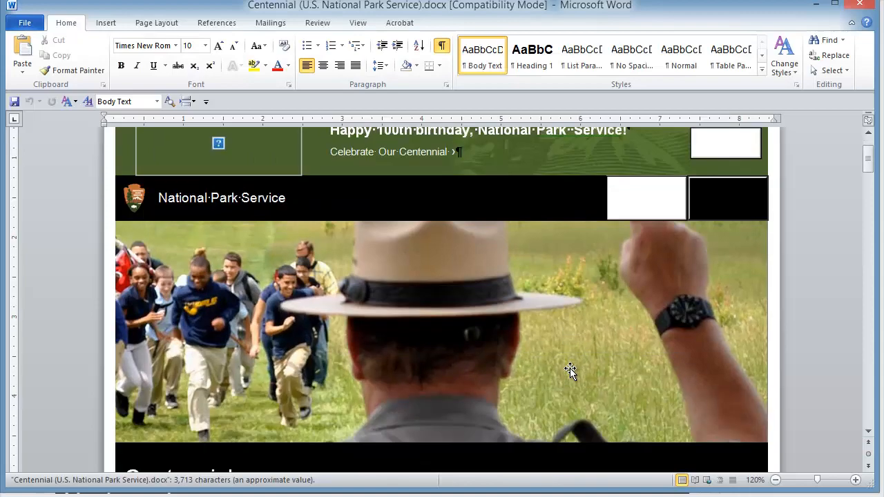
pyautogui.scroll(-6, 569, 370)
pyautogui.scroll(-20, 570, 369)
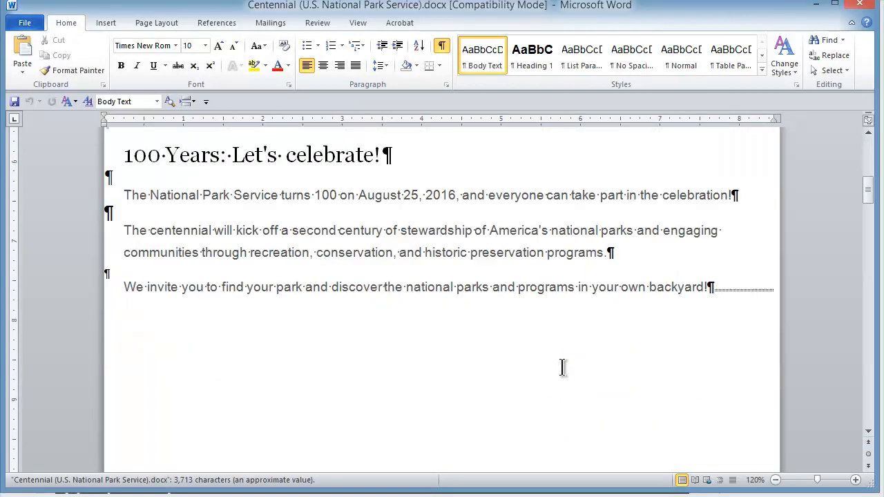
pyautogui.scroll(-5, 561, 367)
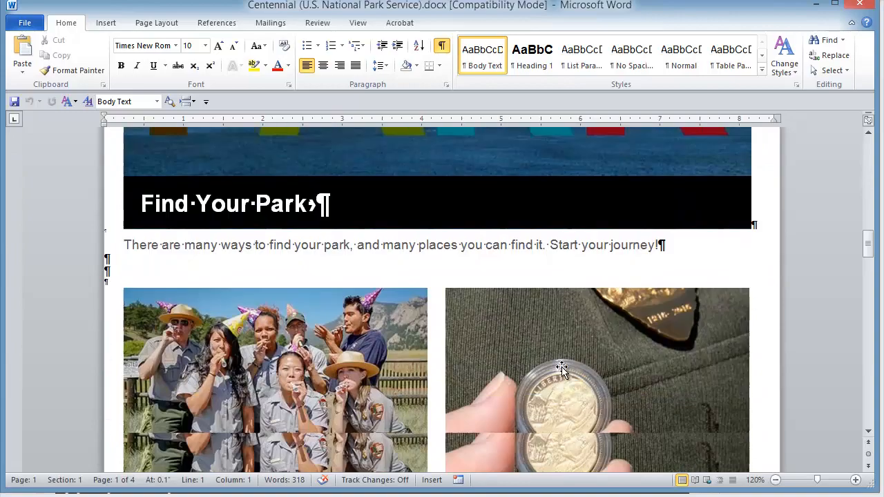
pyautogui.scroll(-3, 500, 345)
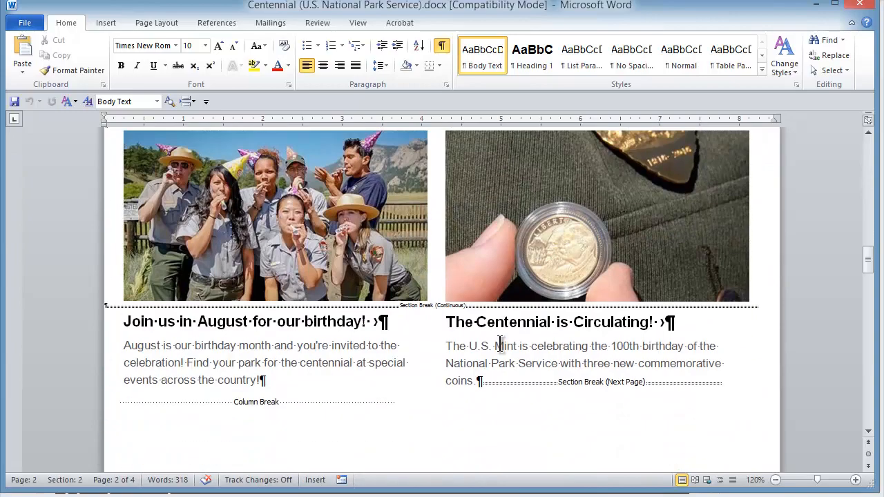
pyautogui.scroll(-20, 500, 345)
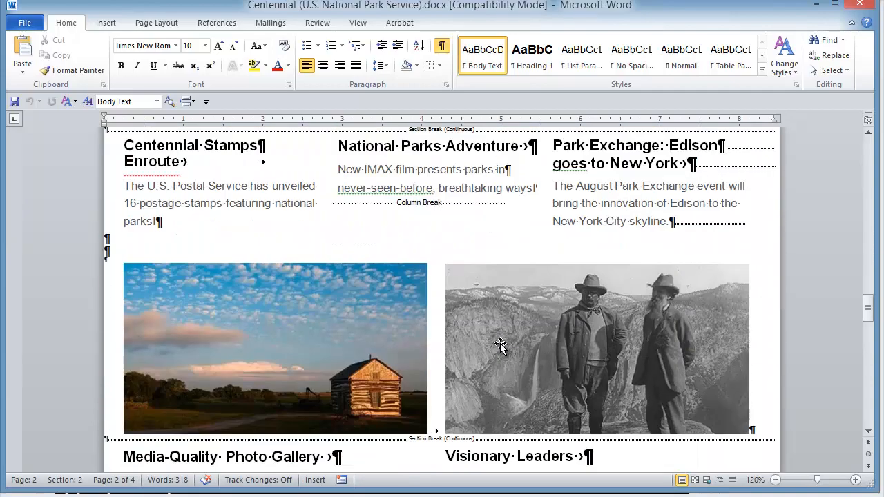
pyautogui.scroll(-20, 500, 344)
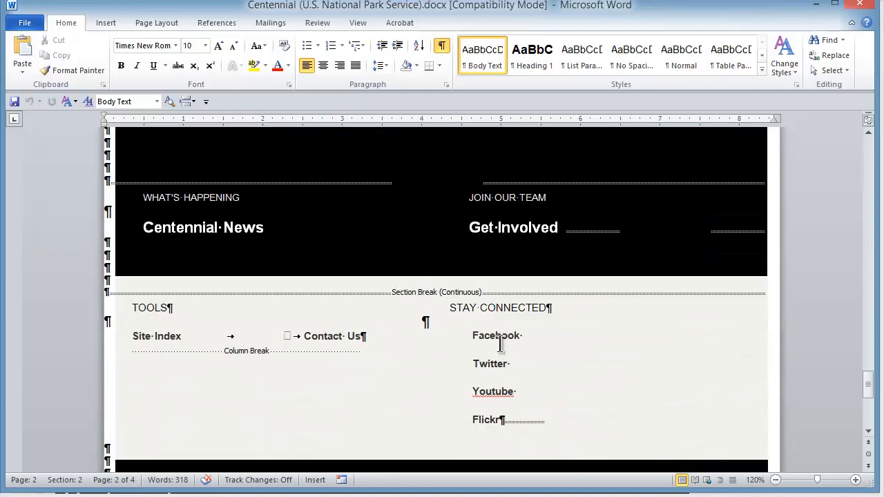
pyautogui.scroll(-8, 501, 344)
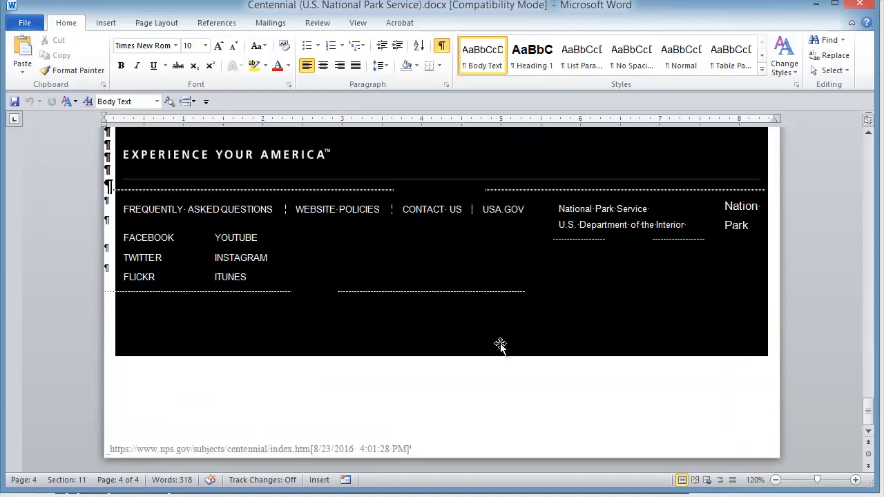
pyautogui.scroll(20, 500, 345)
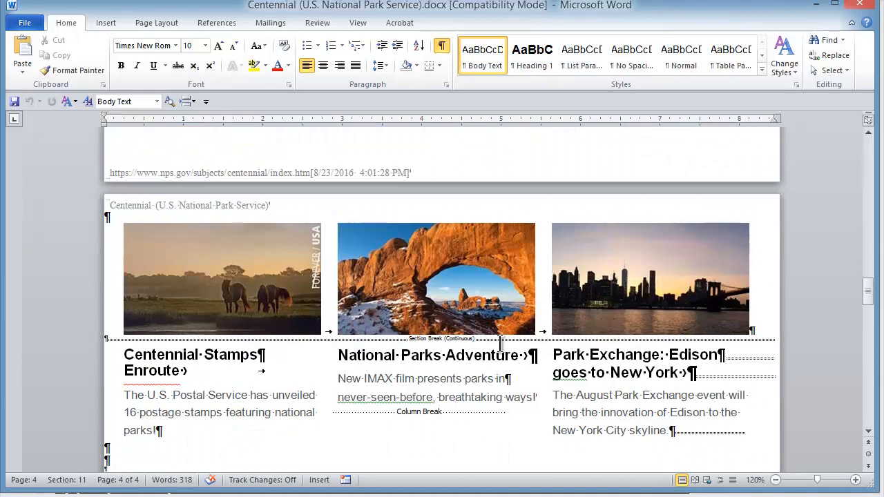
pyautogui.scroll(15, 500, 343)
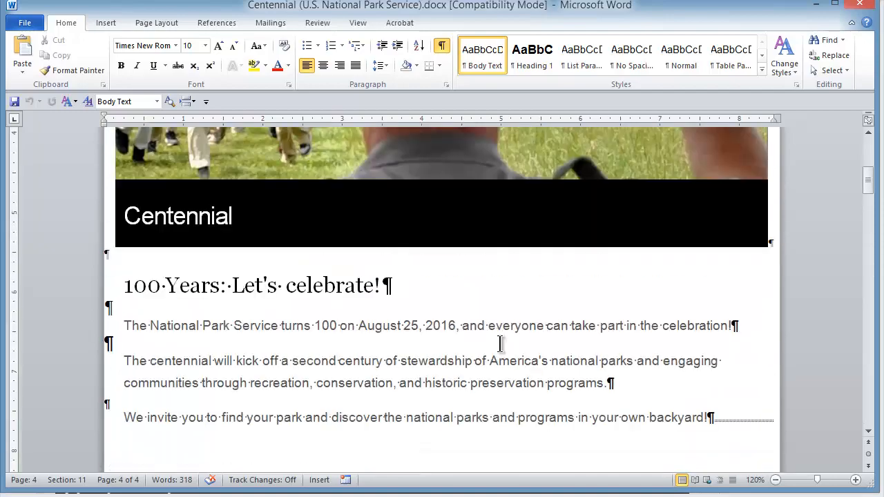
pyautogui.scroll(5, 501, 344)
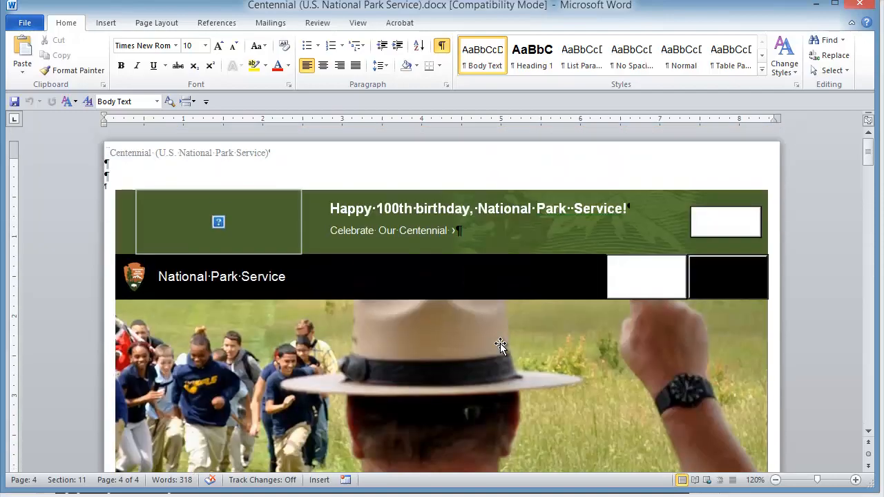
pyautogui.click(862, 6)
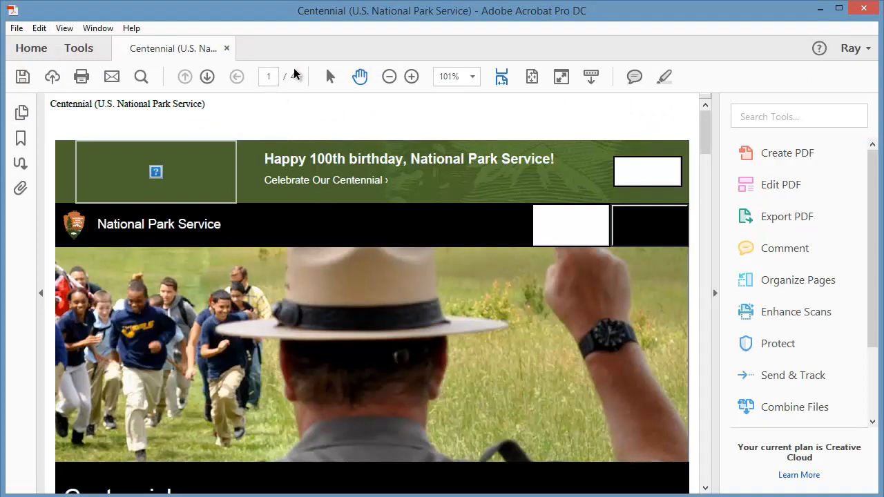
# Export the same PDF as a PowerPoint presentation named Centennial (U.S. National Park Service).pptx in the bates_finish folder.
pyautogui.click(16, 28)
pyautogui.moveTo(167, 161)
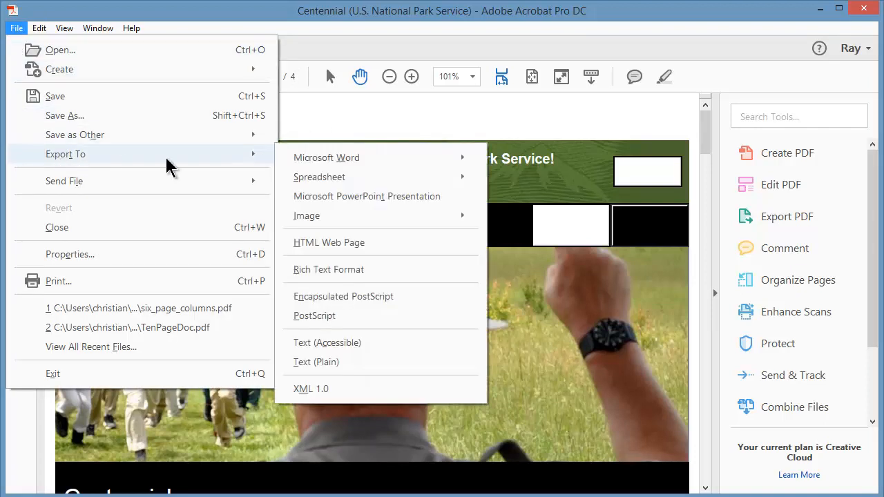
pyautogui.click(346, 194)
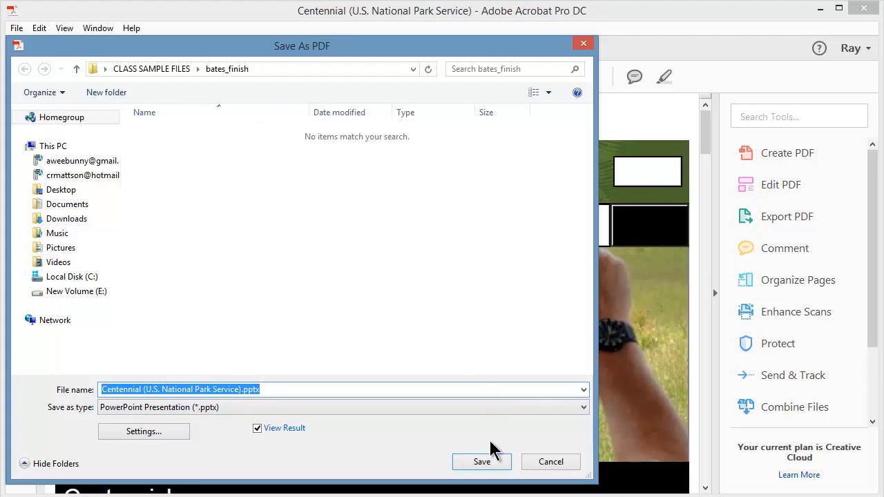
pyautogui.click(482, 461)
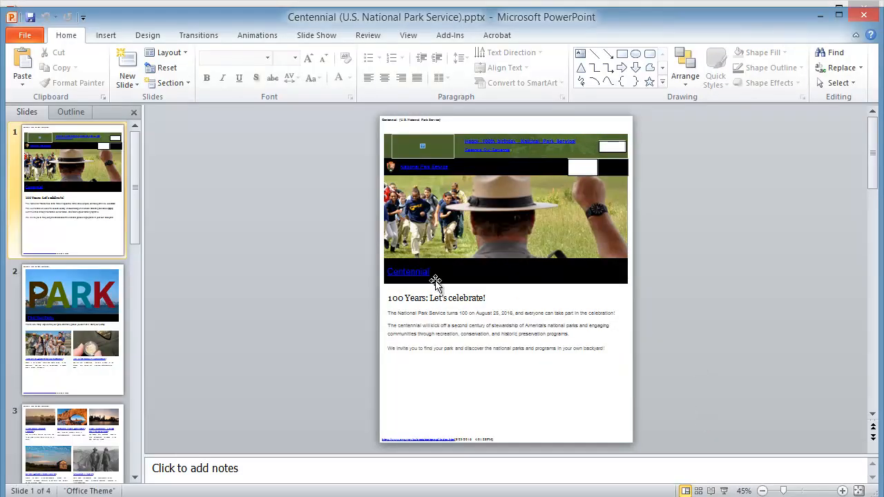
# Examine slides 2, 3, 4 and 1 of the exported PowerPoint presentation, and return to Acrobat.
pyautogui.click(87, 308)
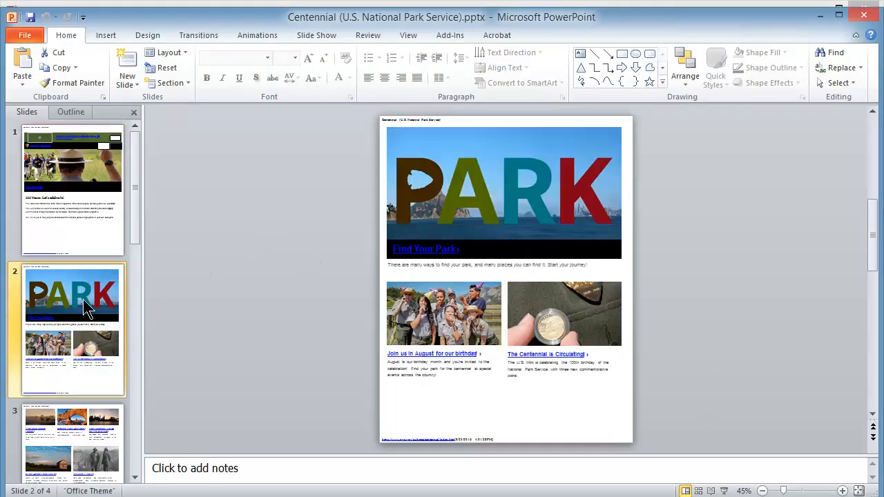
pyautogui.click(76, 434)
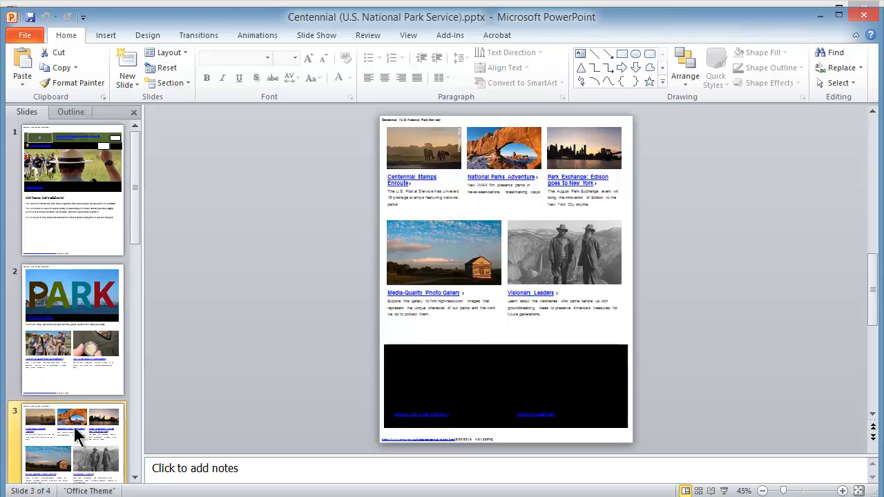
pyautogui.scroll(-3, 76, 434)
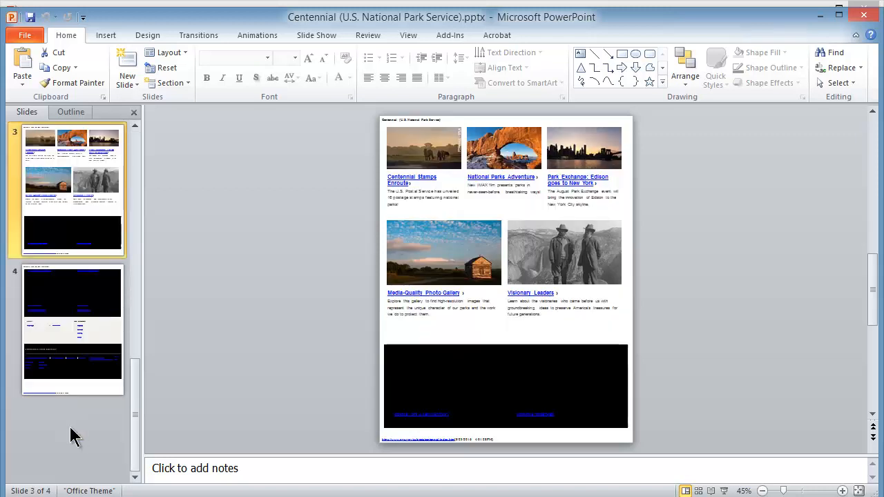
pyautogui.click(71, 359)
pyautogui.scroll(3, 68, 348)
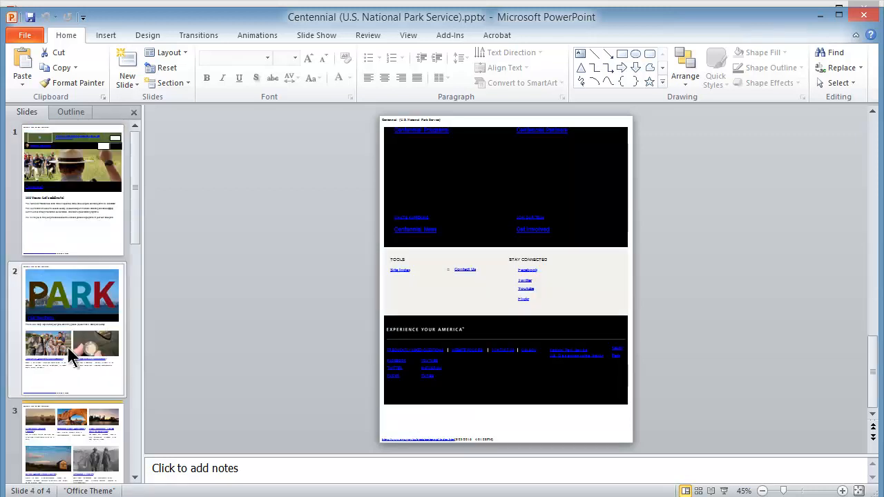
pyautogui.click(64, 210)
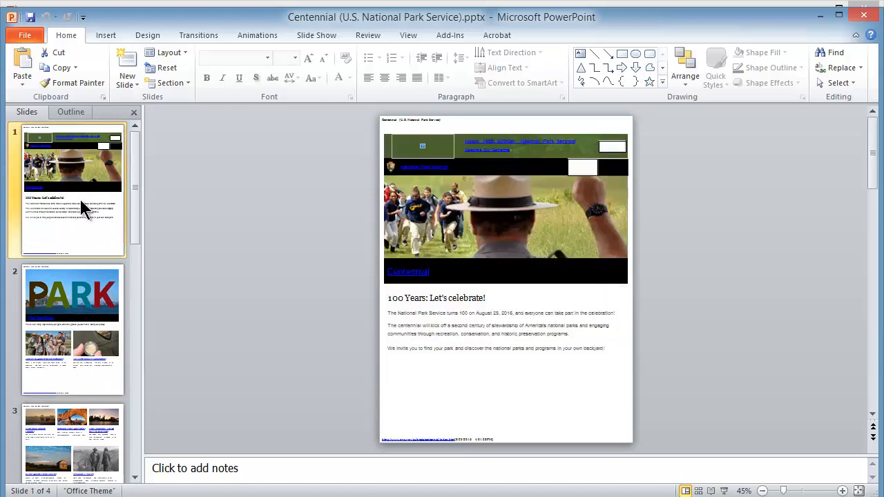
pyautogui.click(820, 15)
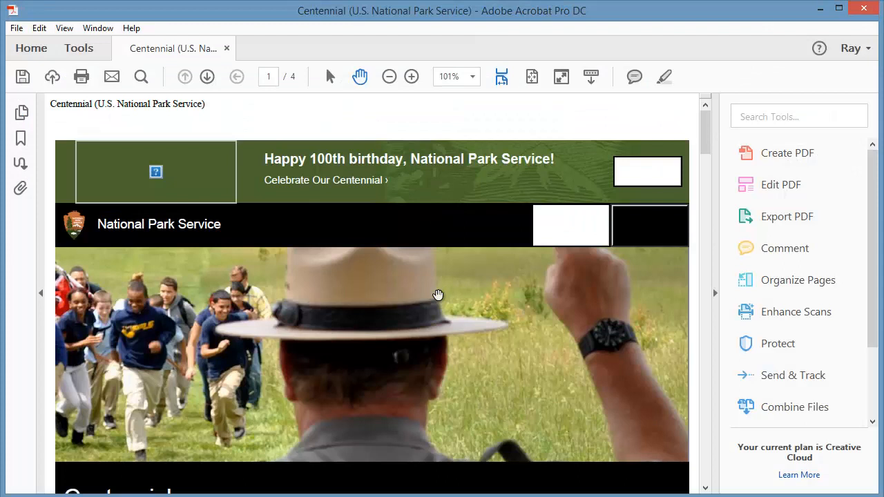